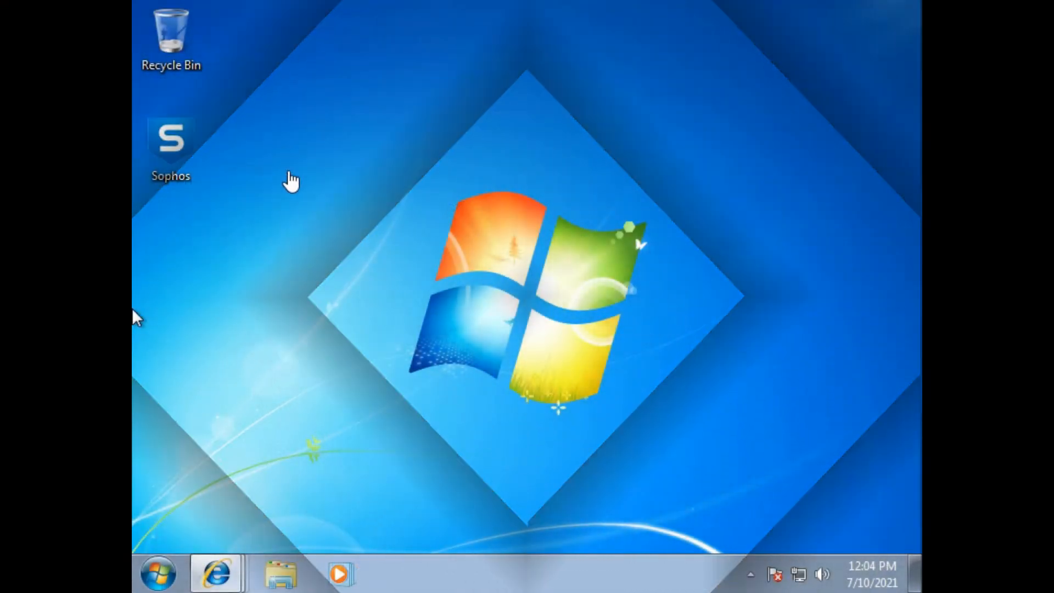
# - Launch the Sophos endpoint installer from the desktop
pyautogui.click(177, 141)
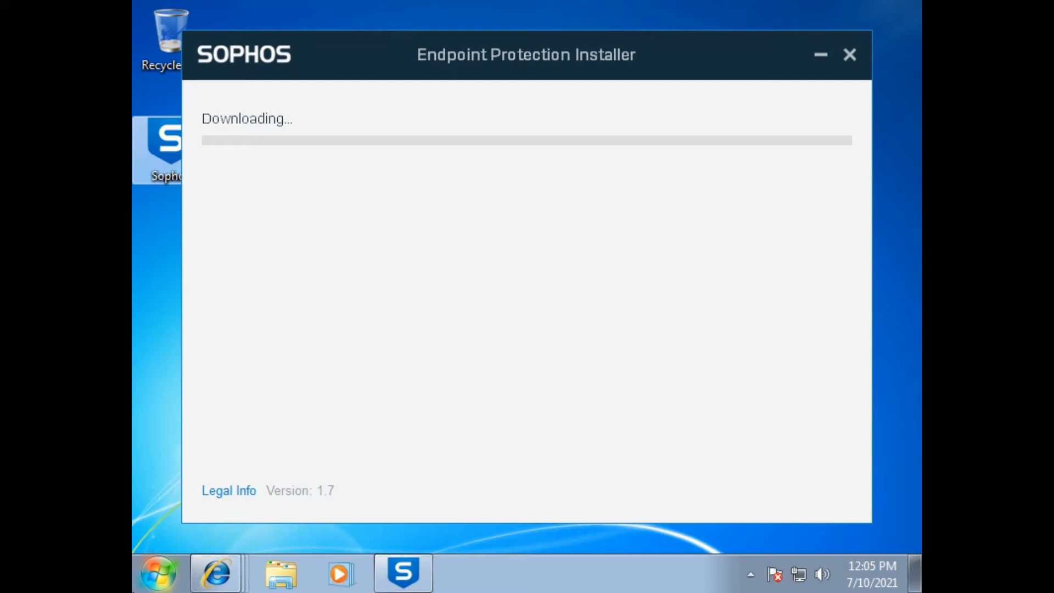
# - Find and open Notepad, move its window lower over the installer and minimize it
pyautogui.click(165, 583)
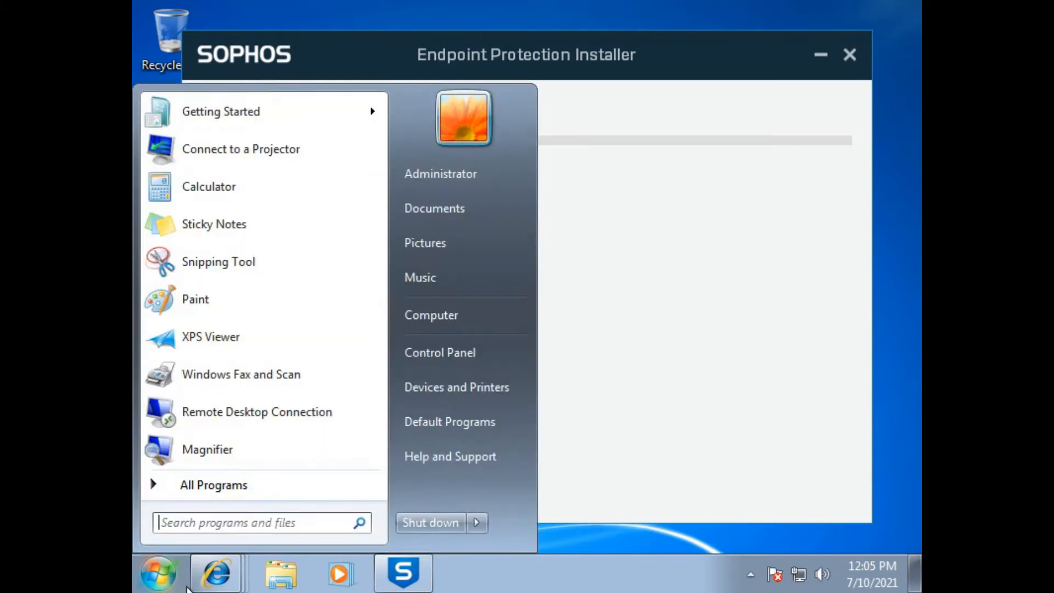
pyautogui.write('not[a')
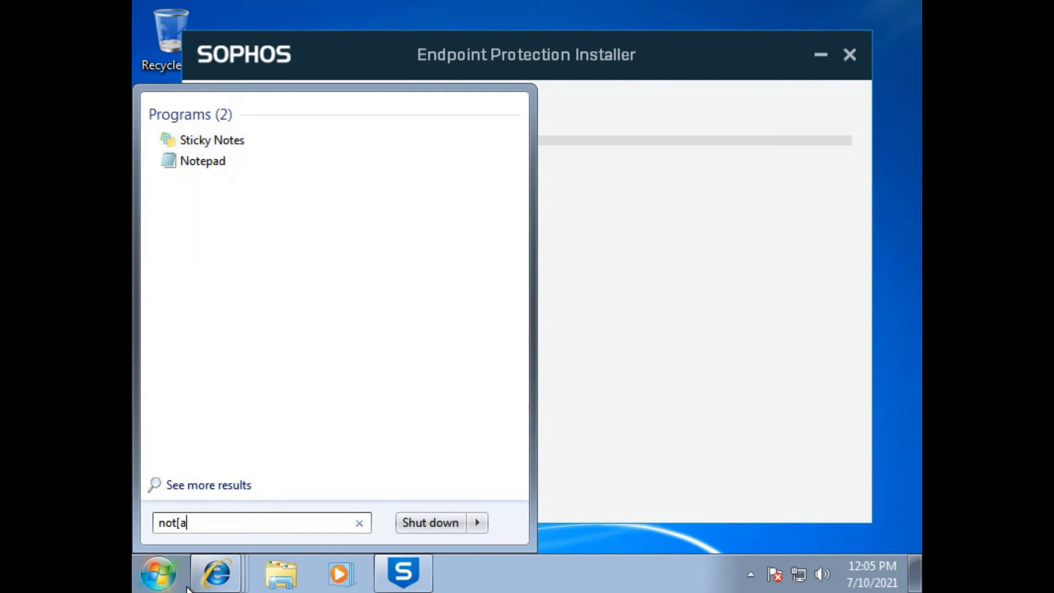
pyautogui.write('d')
pyautogui.press('BackSpace')
pyautogui.press('BackSpace')
pyautogui.press('BackSpace')
pyautogui.write('pad')
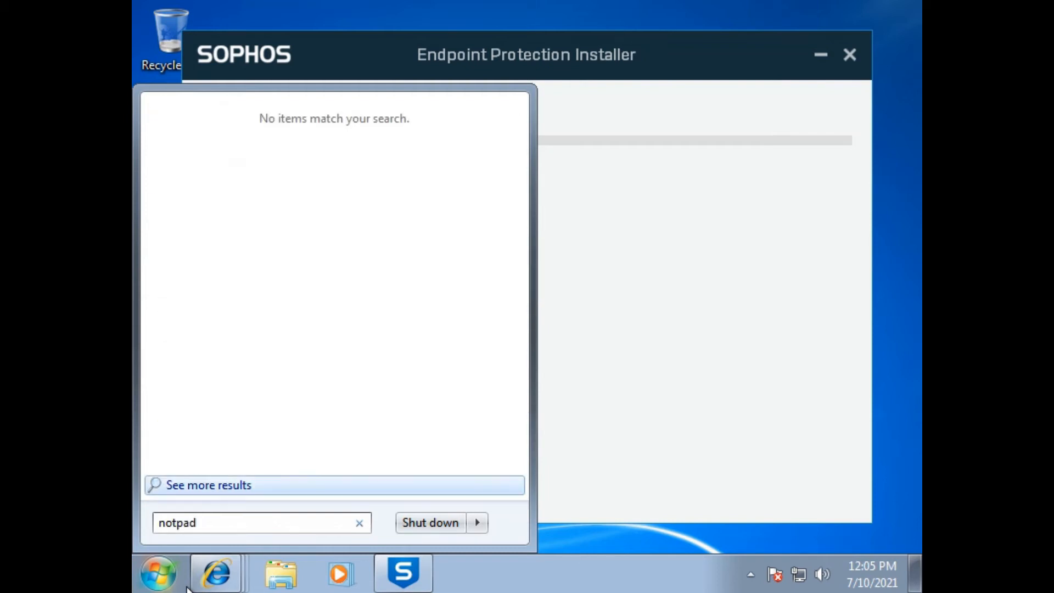
pyautogui.press('Left')
pyautogui.press('Left')
pyautogui.press('Left')
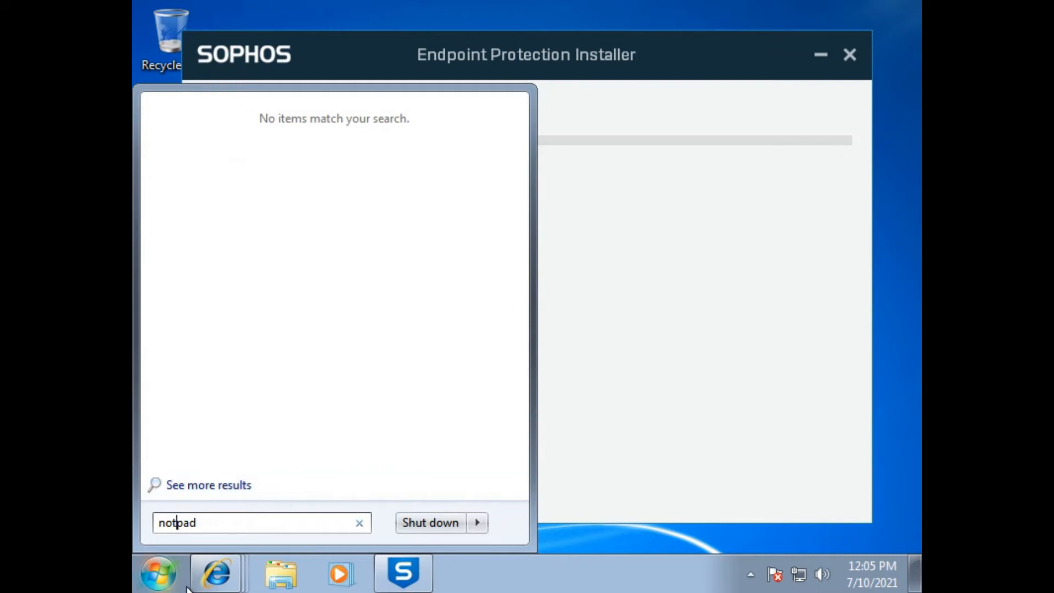
pyautogui.write('e')
pyautogui.press('Return')
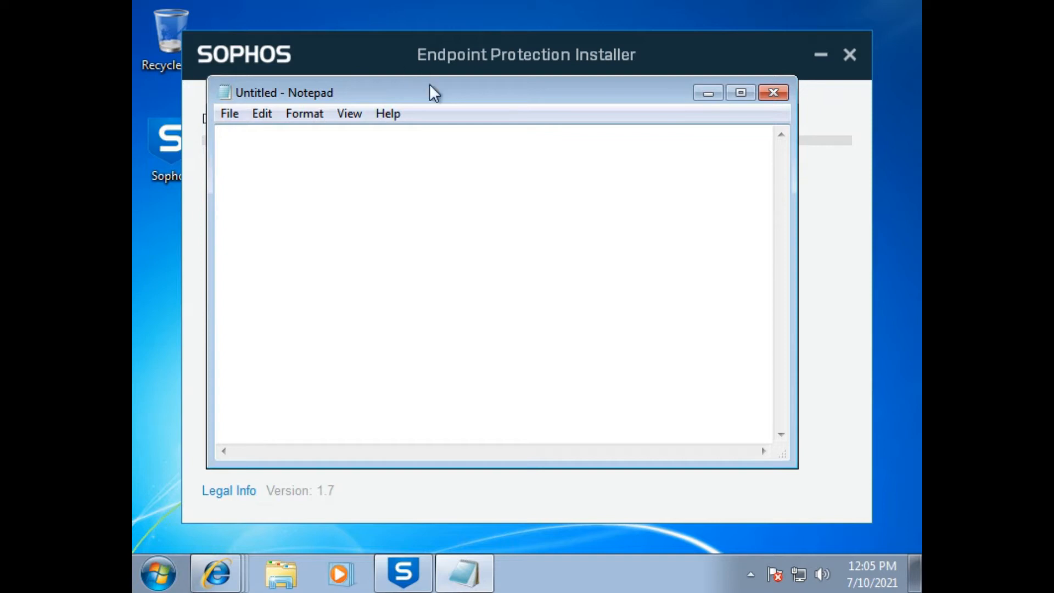
pyautogui.moveTo(347, 96); pyautogui.dragTo(397, 187)
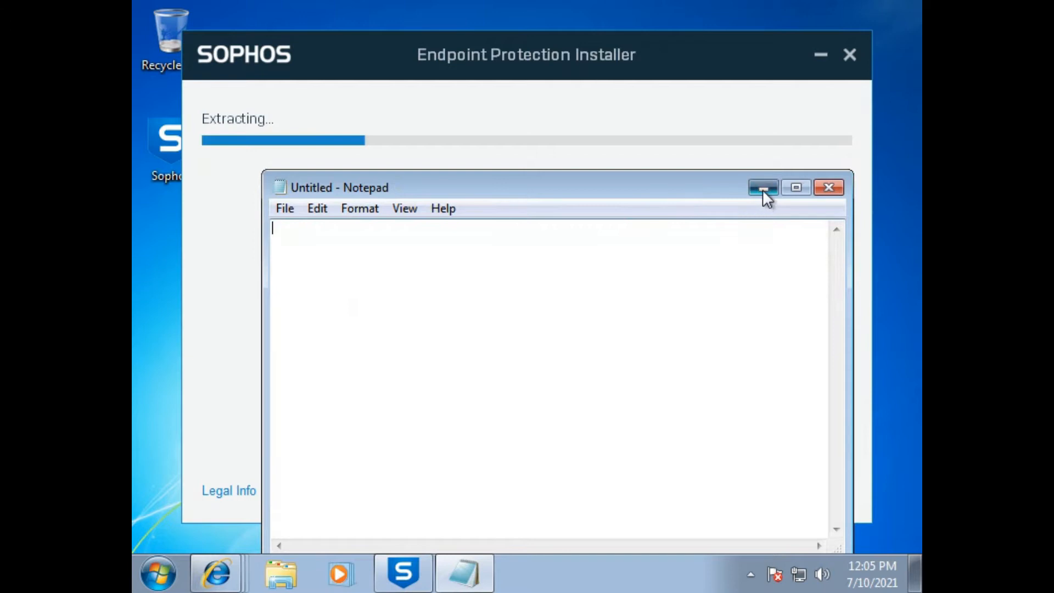
pyautogui.click(763, 187)
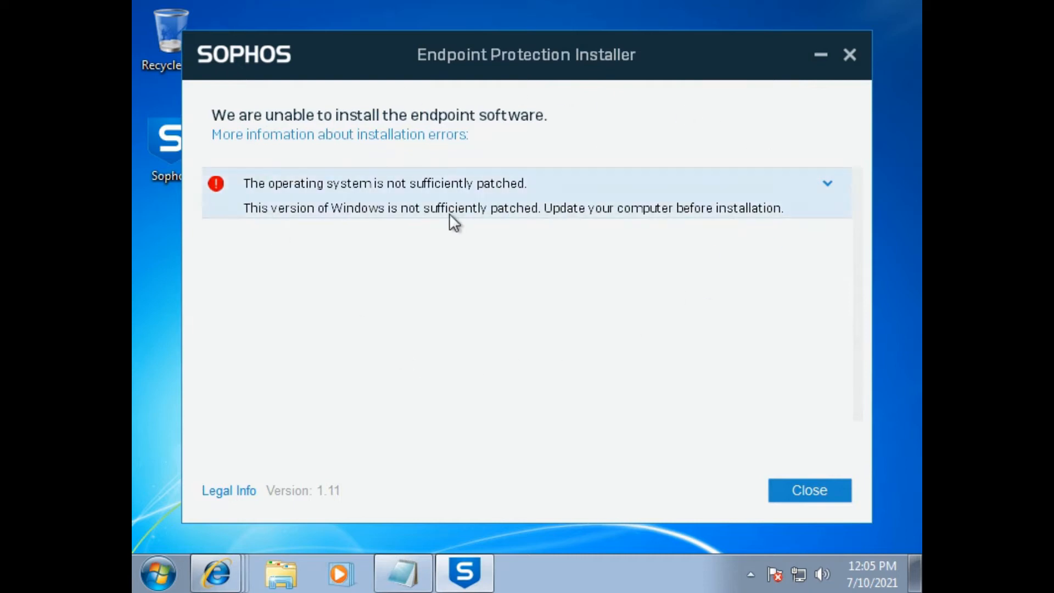
# - Examine the installation error and its details in the Sophos Endpoint Protection Installer
pyautogui.click(765, 190)
pyautogui.click(749, 188)
pyautogui.click(247, 181)
pyautogui.click(320, 190)
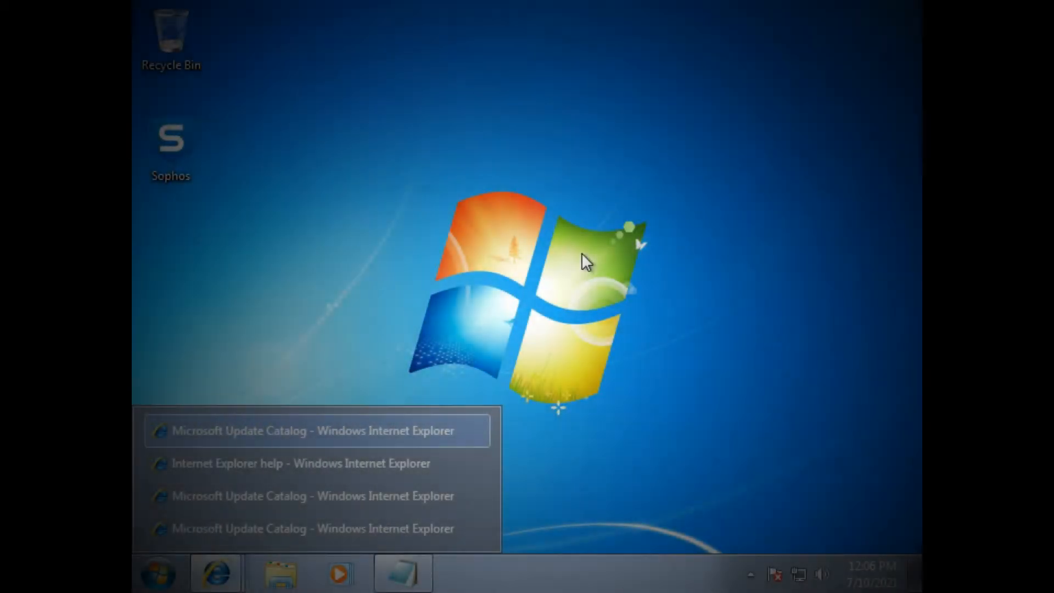
# - Check the Windows edition and system type in the computer's properties, and close the window
pyautogui.click(582, 253)
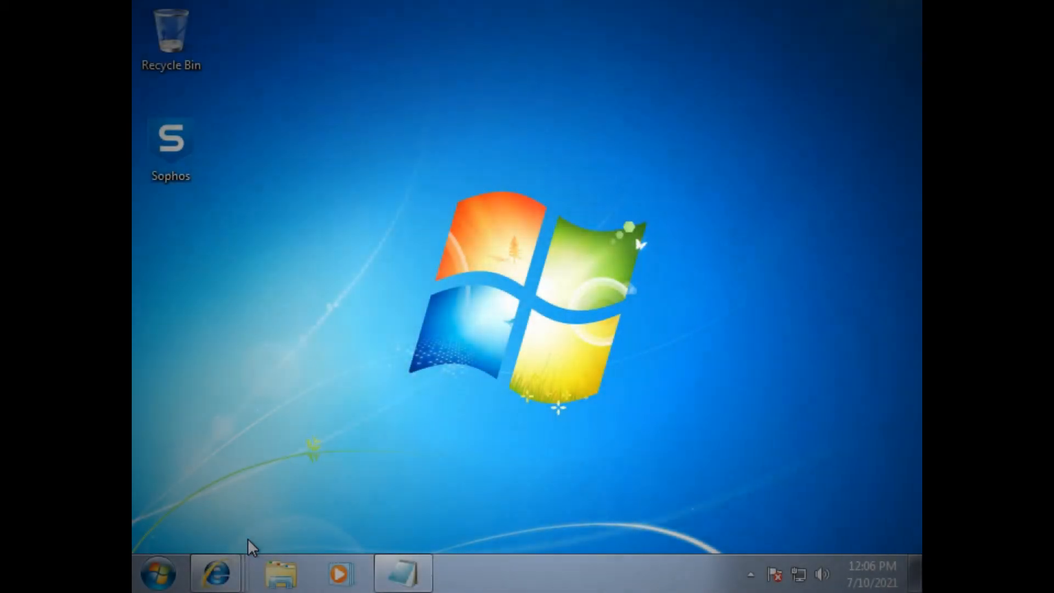
pyautogui.click(159, 582)
pyautogui.rightClick(460, 317)
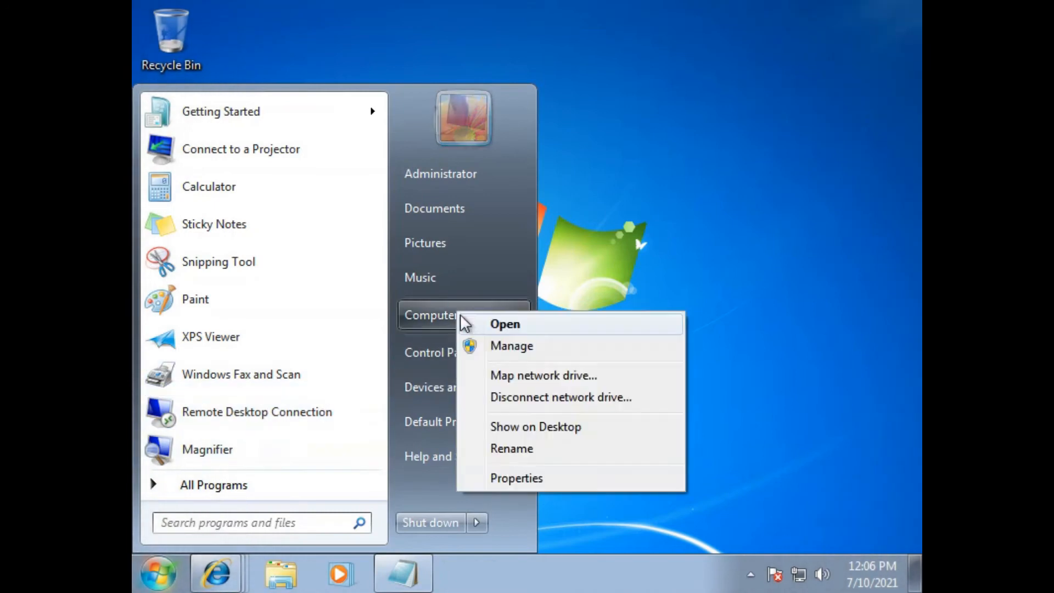
pyautogui.click(520, 486)
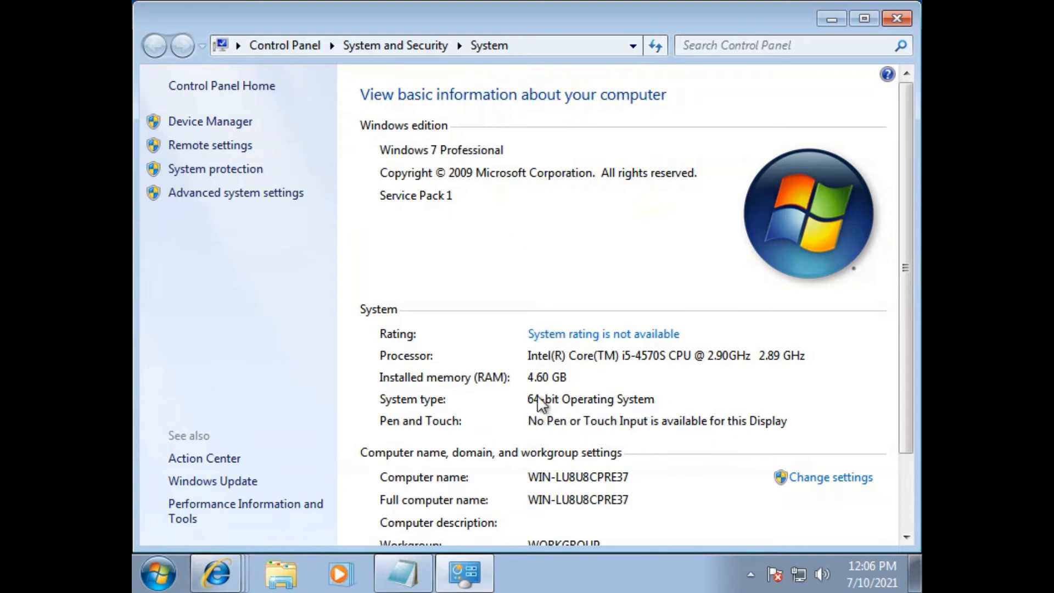
pyautogui.click(896, 20)
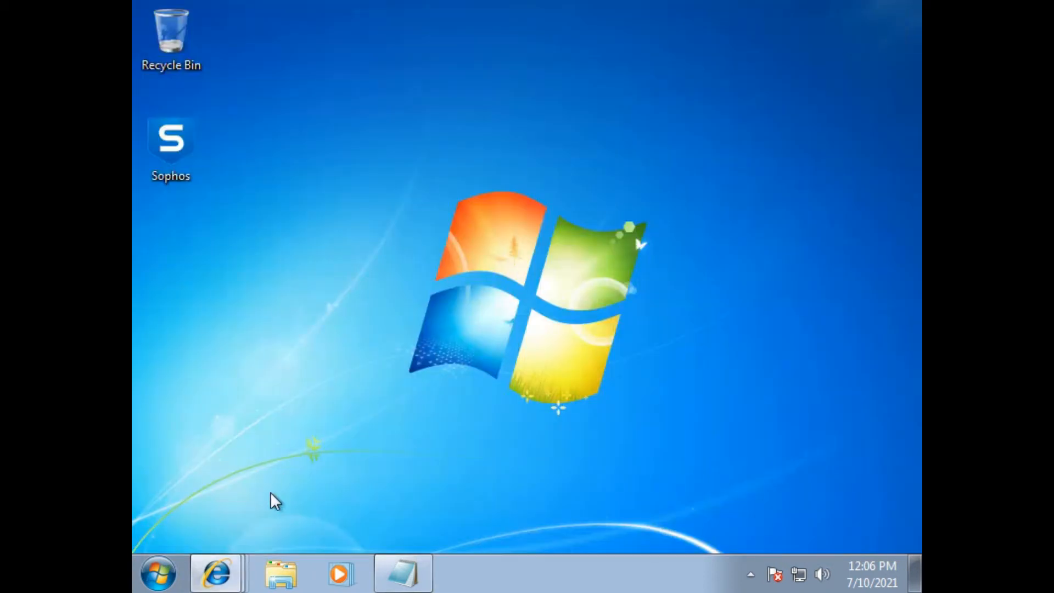
# - Switch to Internet Explorer and bring up the last listed Microsoft Update Catalog window
pyautogui.click(219, 574)
pyautogui.click(229, 531)
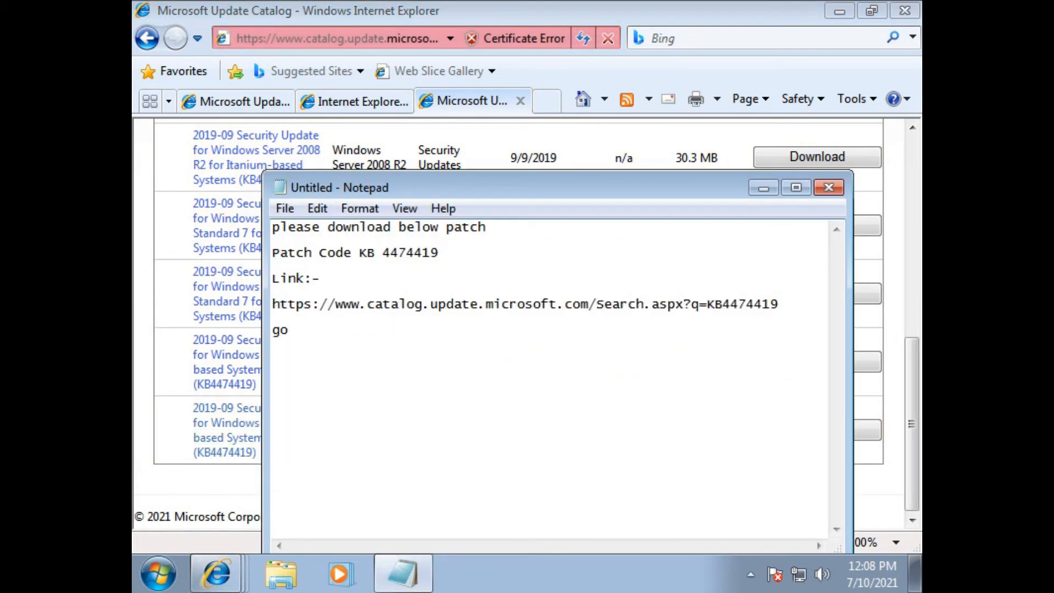
# - Complete the last Notepad line as "go to above link and download KB4474419 for Win 7 64 Bit" and minimize Notepad
pyautogui.write('to able')
pyautogui.press('BackSpace')
pyautogui.press('BackSpace')
pyautogui.write('ove link and ')
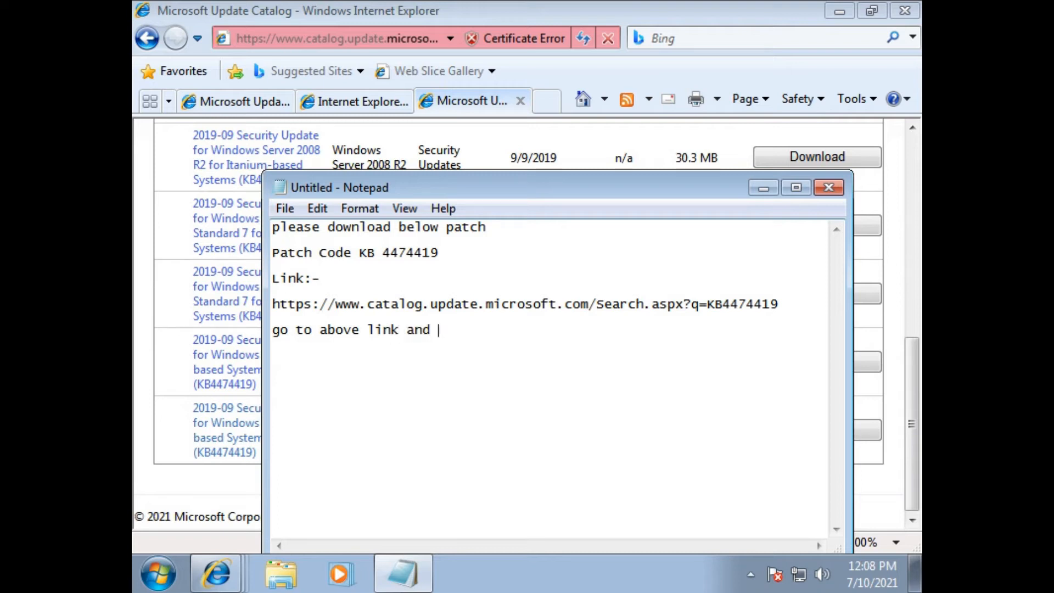
pyautogui.write('download K')
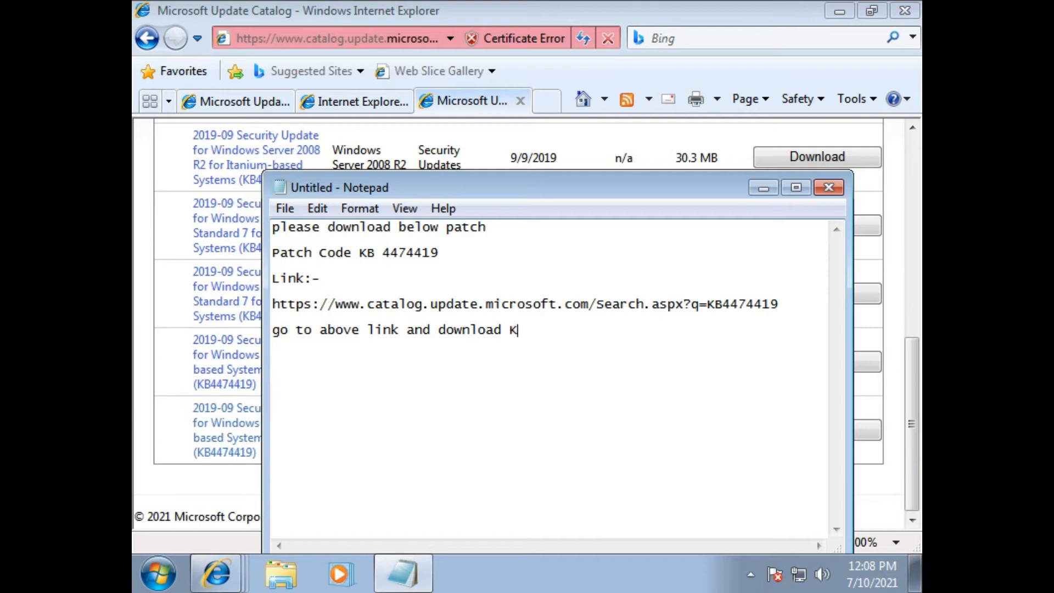
pyautogui.write('B')
pyautogui.write('44')
pyautogui.write('7')
pyautogui.write('4419')
pyautogui.write(' fq')
pyautogui.press('BackSpace')
pyautogui.write('or Win ')
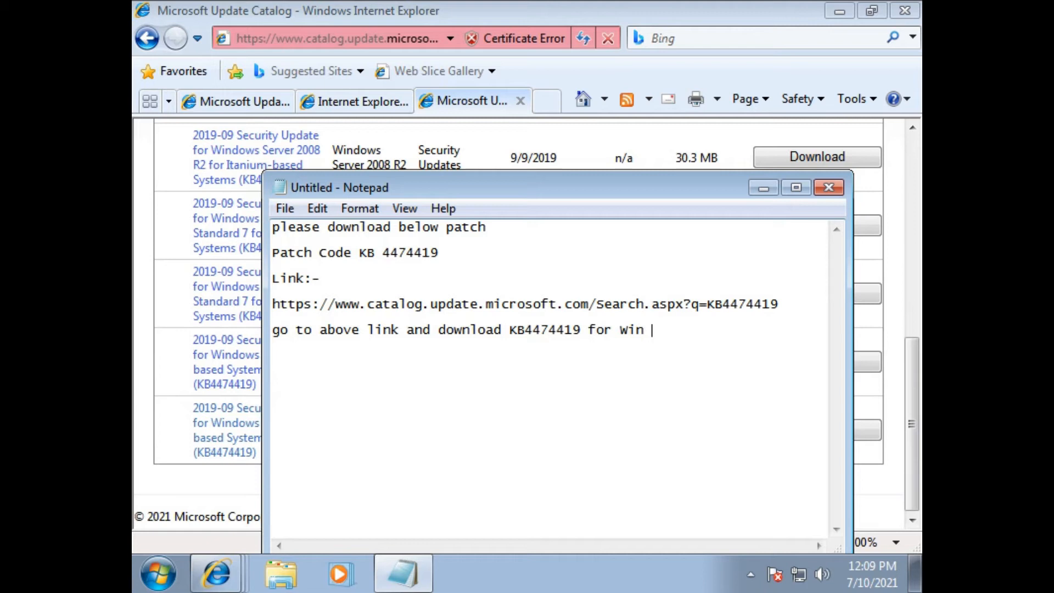
pyautogui.write('7 64 Bu')
pyautogui.press('BackSpace')
pyautogui.write('it')
pyautogui.click(763, 188)
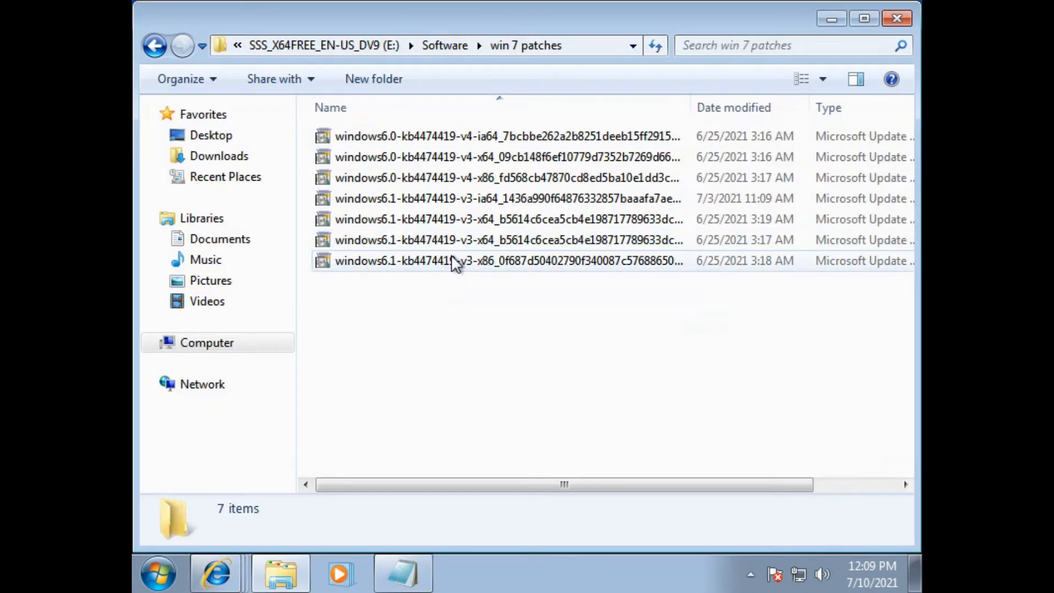
# - Install the windows6.1-kb4474419-v3-x64 update dated 6/25/2021 3:17 AM from the win 7 patches folder
pyautogui.click(455, 262)
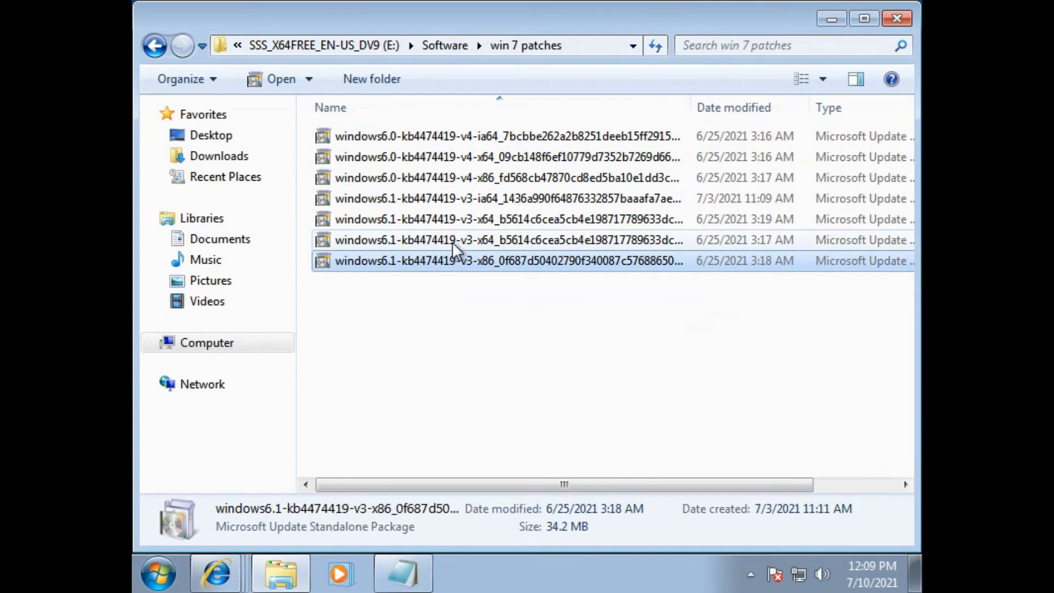
pyautogui.click(503, 242)
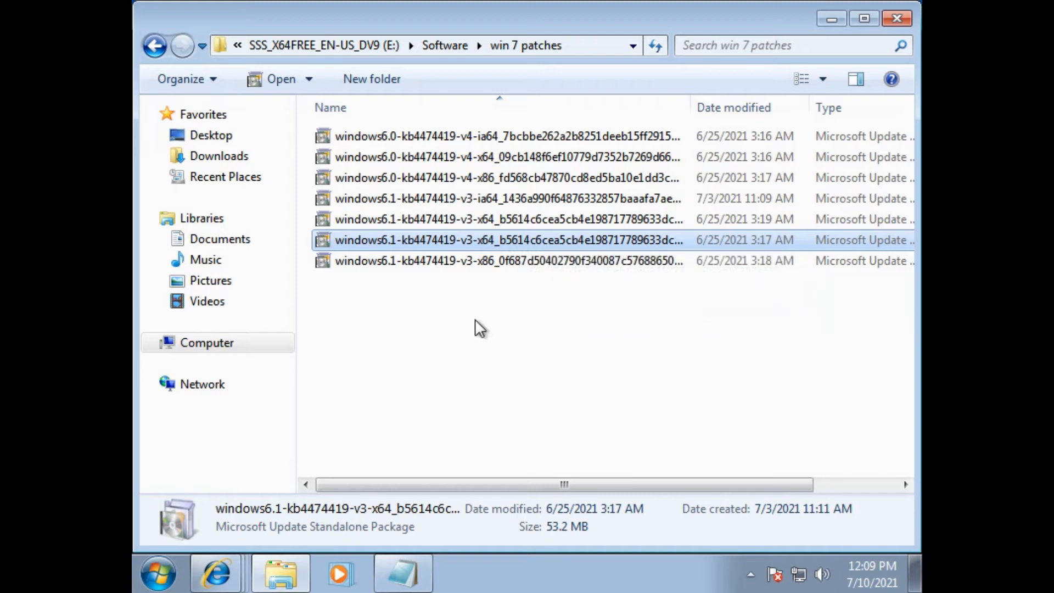
pyautogui.doubleClick(446, 242)
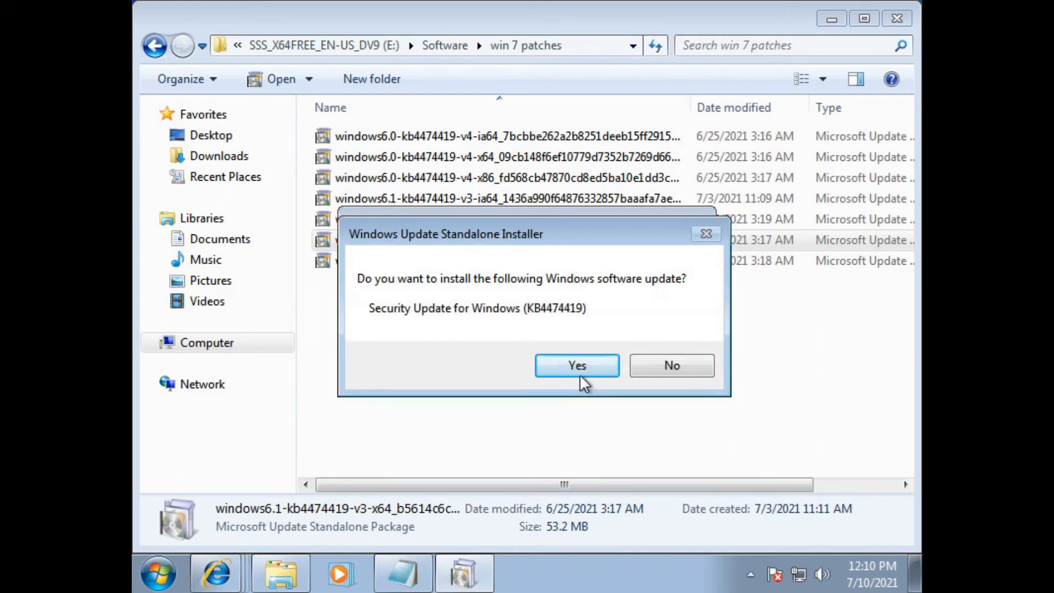
pyautogui.click(579, 371)
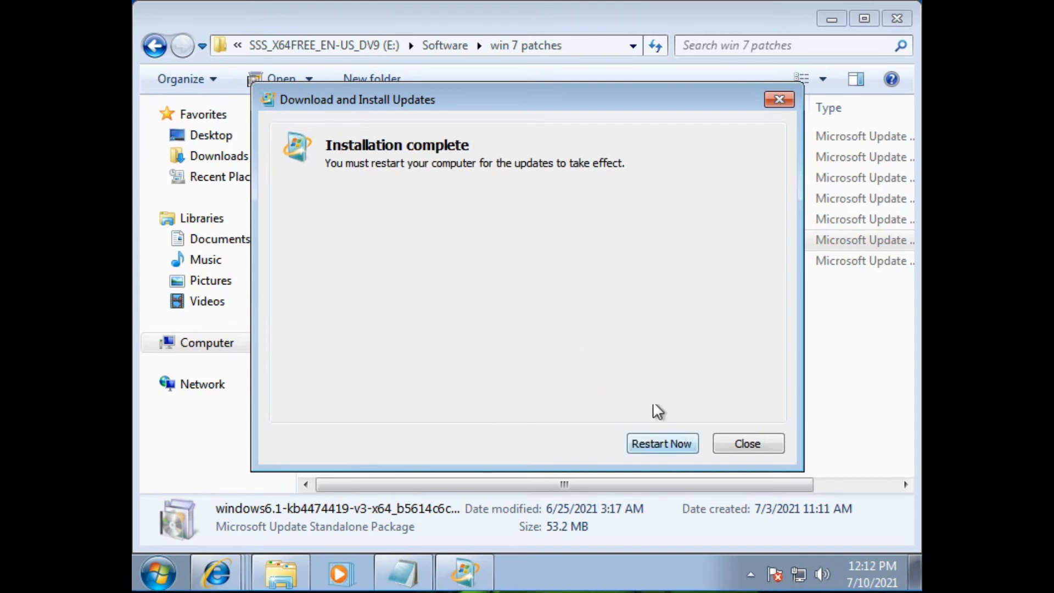
# - Restart the computer to apply the update, discarding the unsaved Notepad text
pyautogui.click(666, 443)
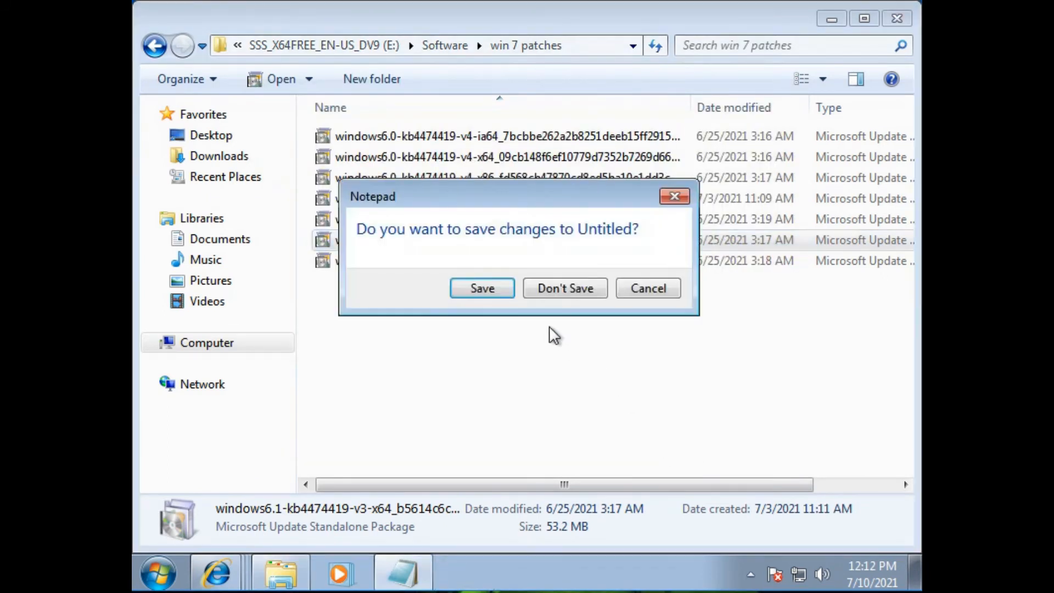
pyautogui.click(567, 286)
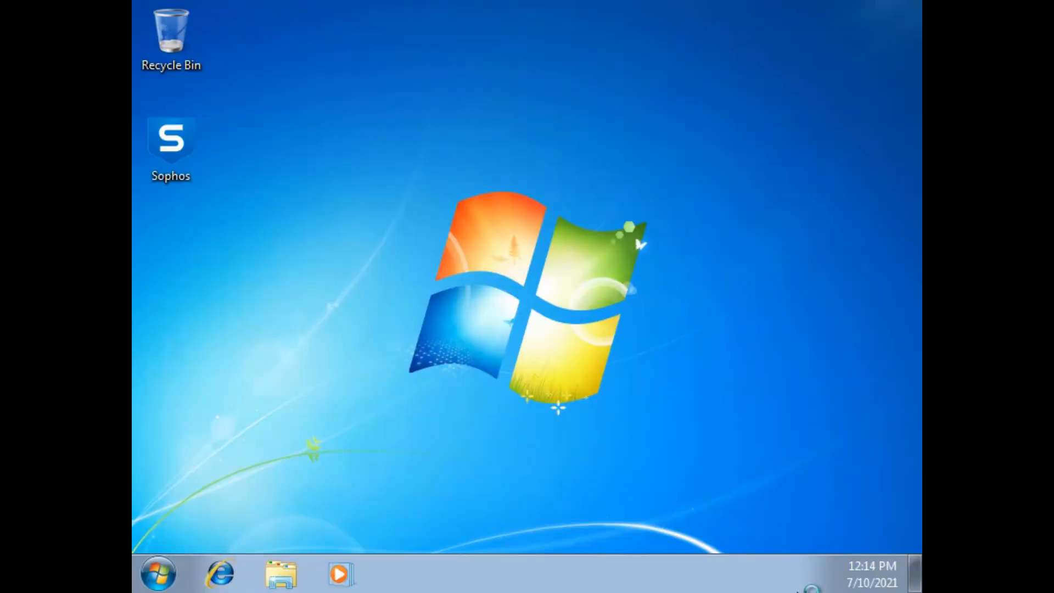
pyautogui.rightClick(413, 130)
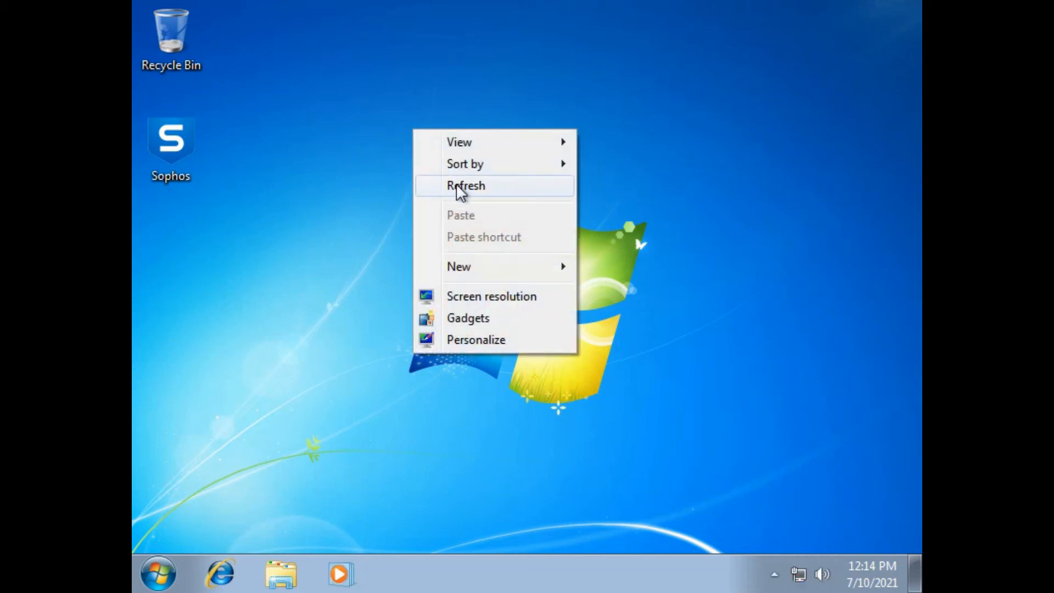
pyautogui.click(460, 185)
pyautogui.rightClick(421, 124)
pyautogui.click(457, 185)
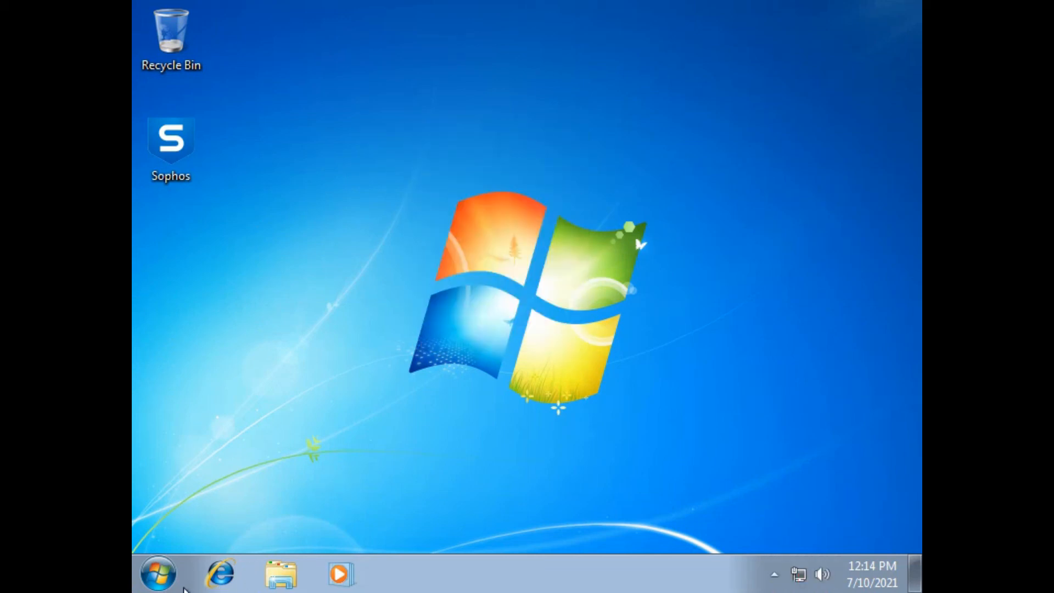
# - Search for "update", review the Windows Update history for the KB4474419 installation status, and close the window
pyautogui.click(159, 574)
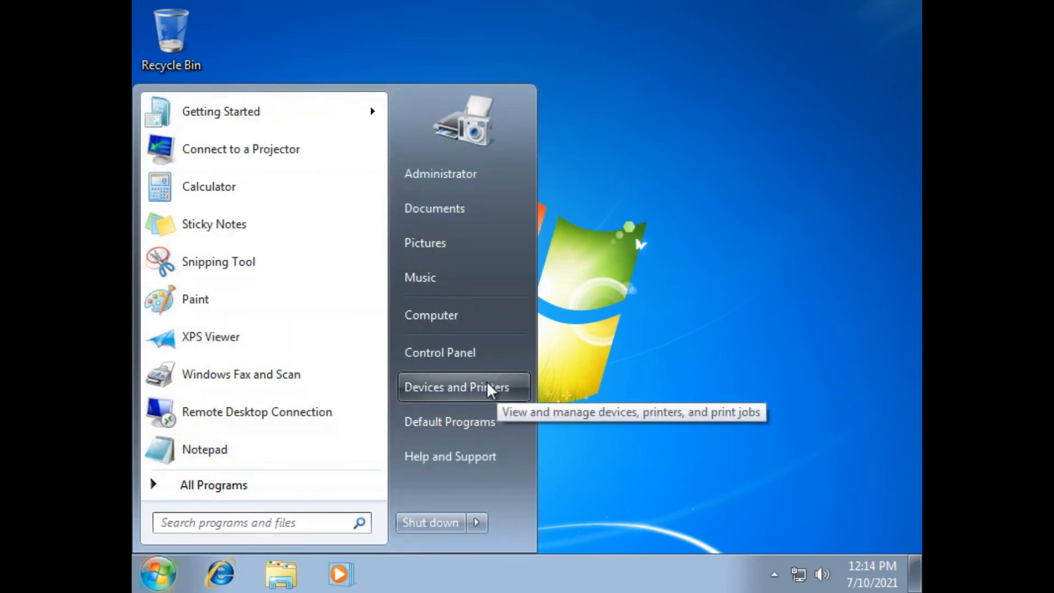
pyautogui.write('u')
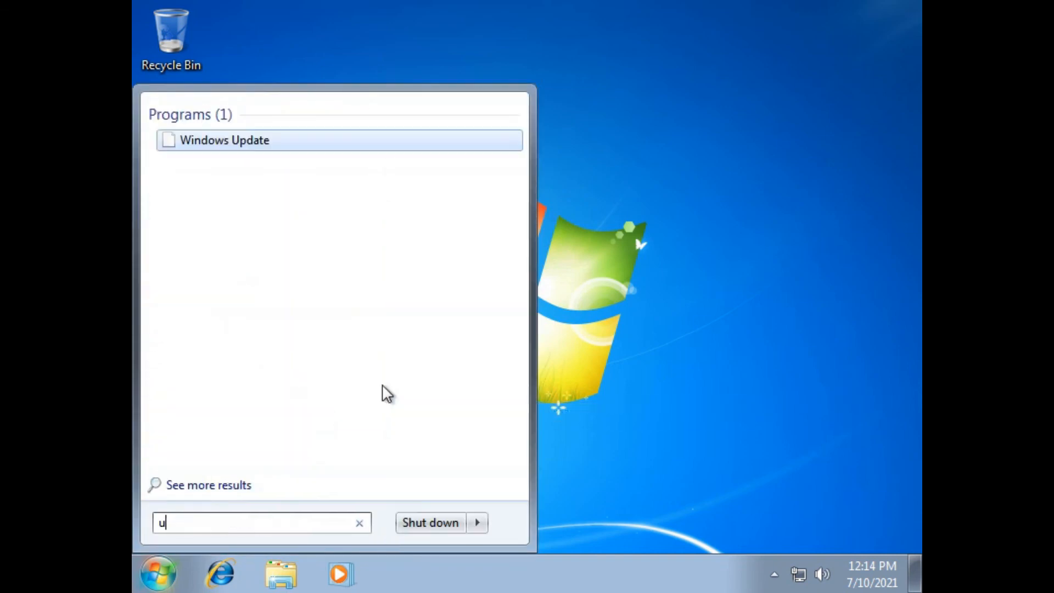
pyautogui.write('pdate')
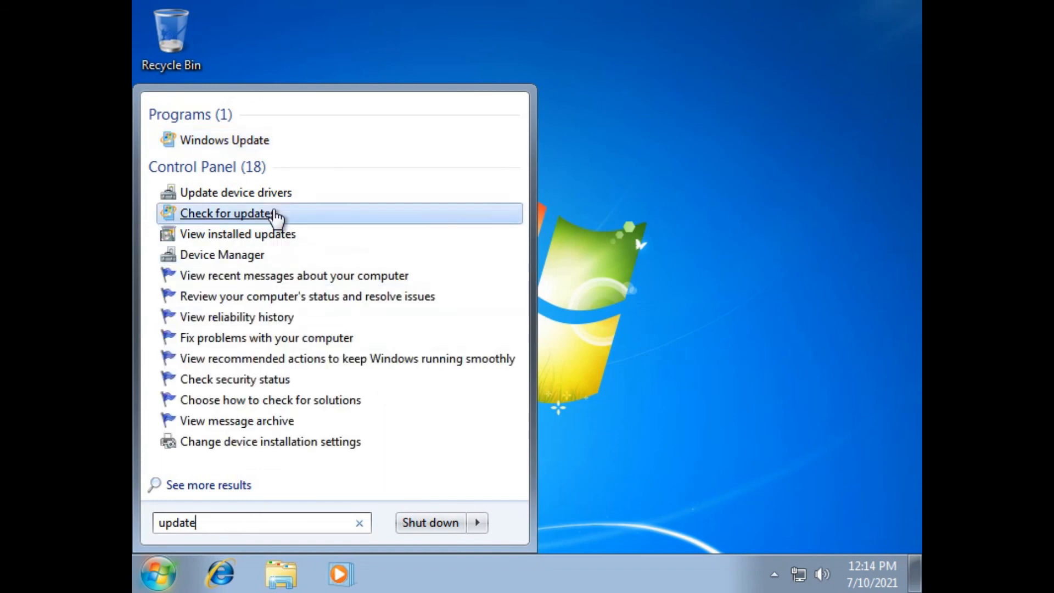
pyautogui.click(258, 215)
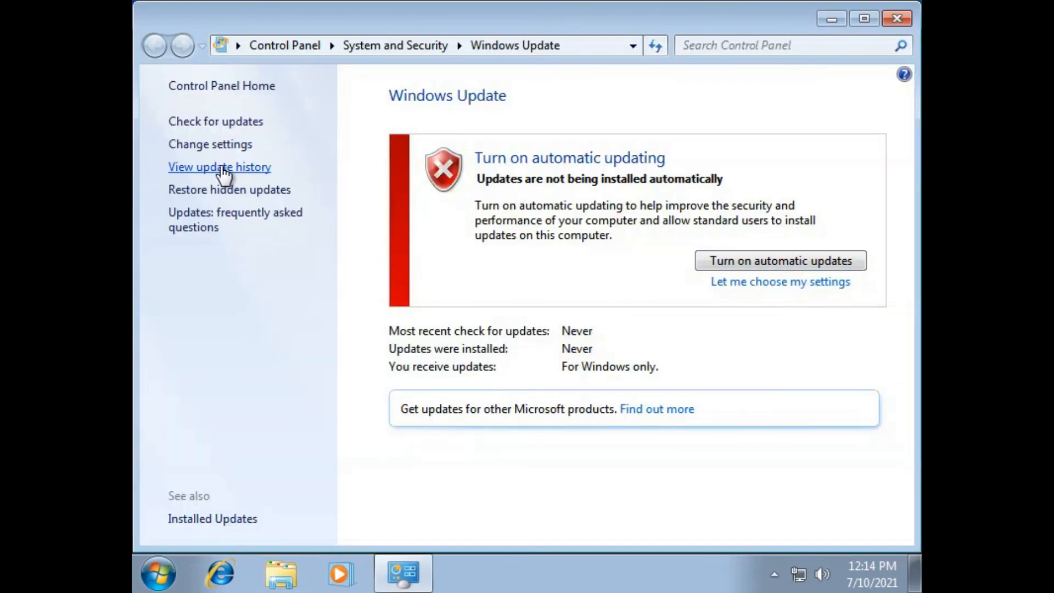
pyautogui.click(229, 167)
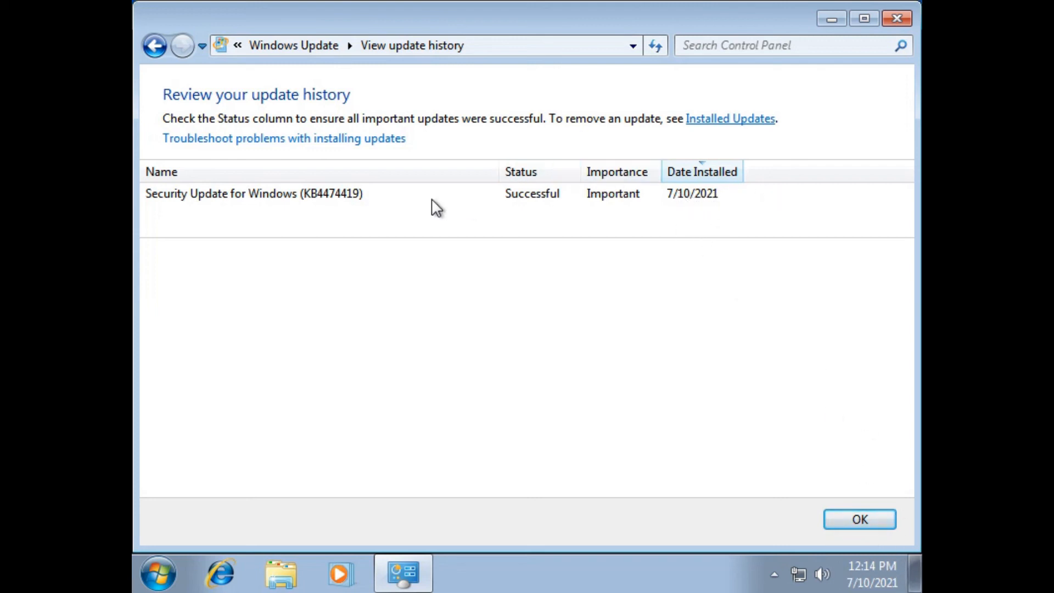
pyautogui.click(870, 519)
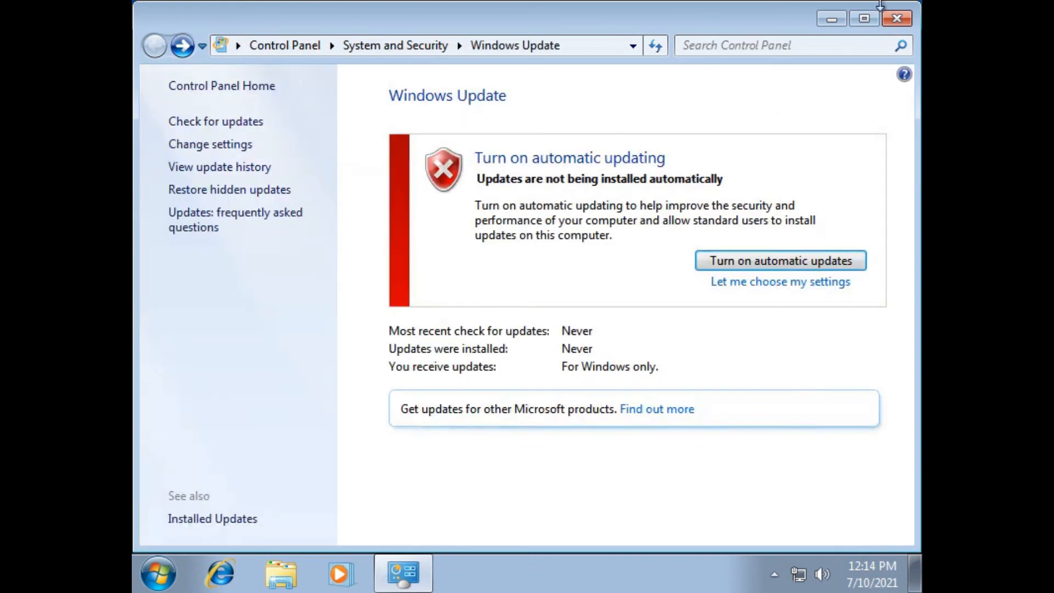
pyautogui.click(897, 19)
# - Run the Sophos installer from the desktop again and start installing Intercept X Advanced
pyautogui.doubleClick(171, 144)
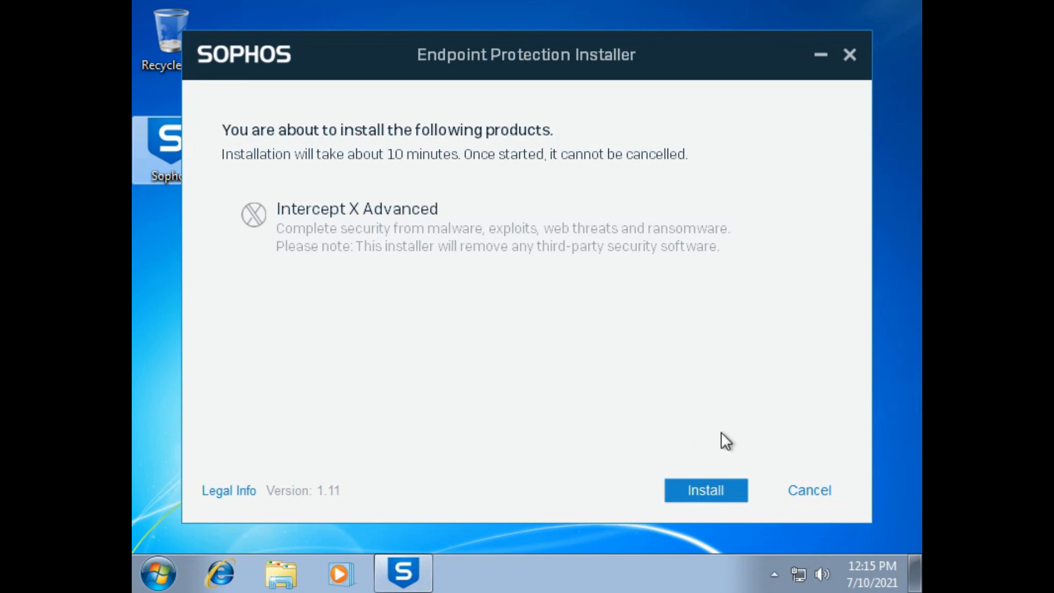
pyautogui.click(716, 489)
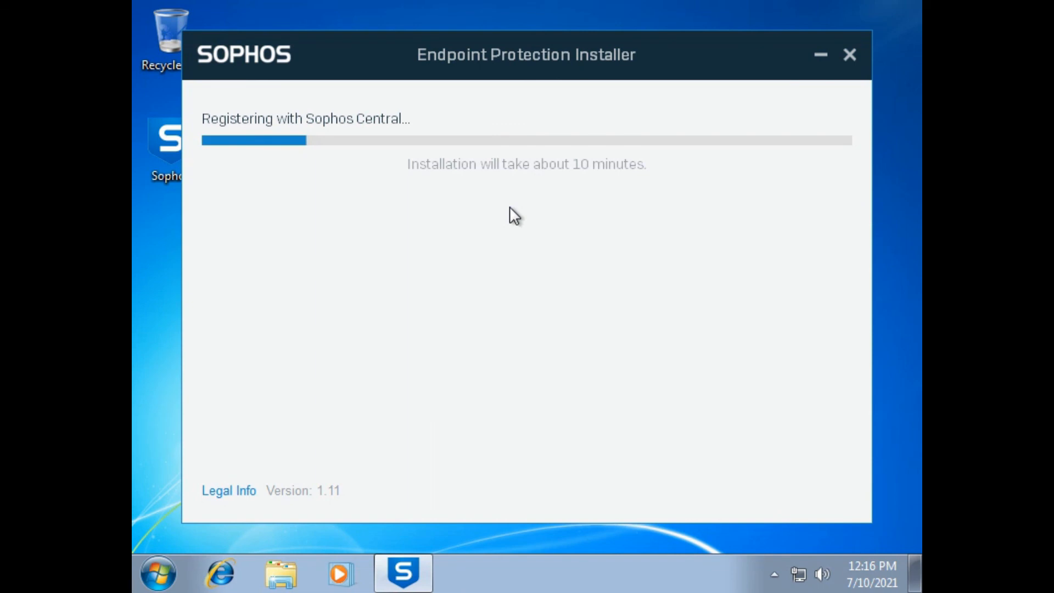